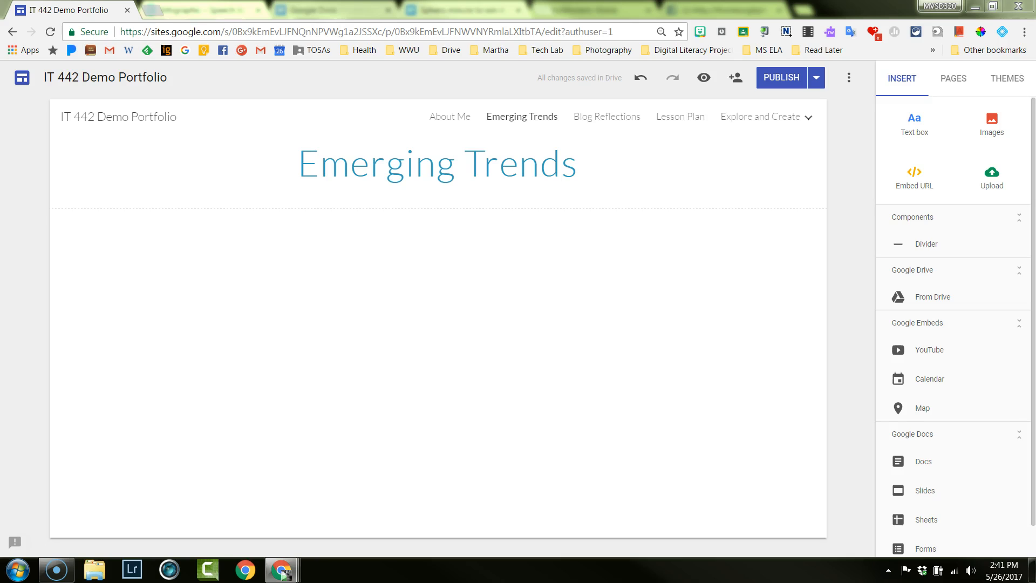
- Copy the web address of the Digital Literacy board on Pinterest and return to the Google Sites editor
left_click_drag(229, 127, 140, 116)
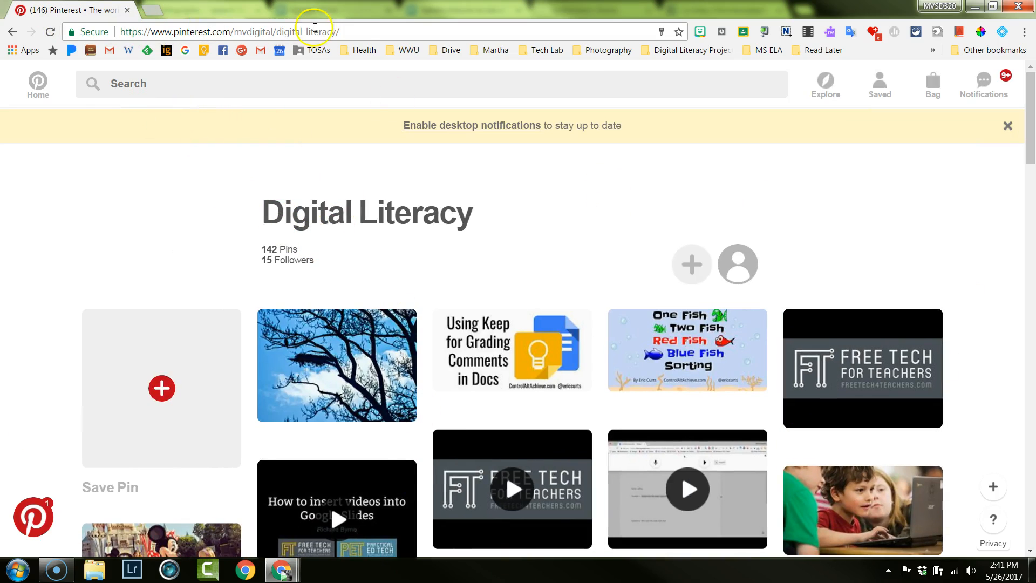
left_click(350, 32)
key("ctrl+c")
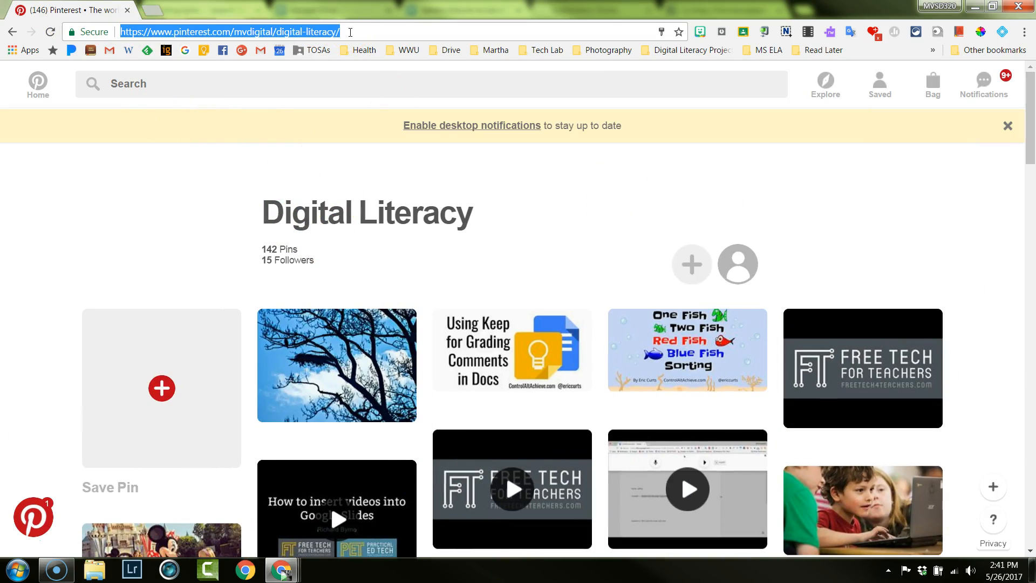
right_click(284, 31)
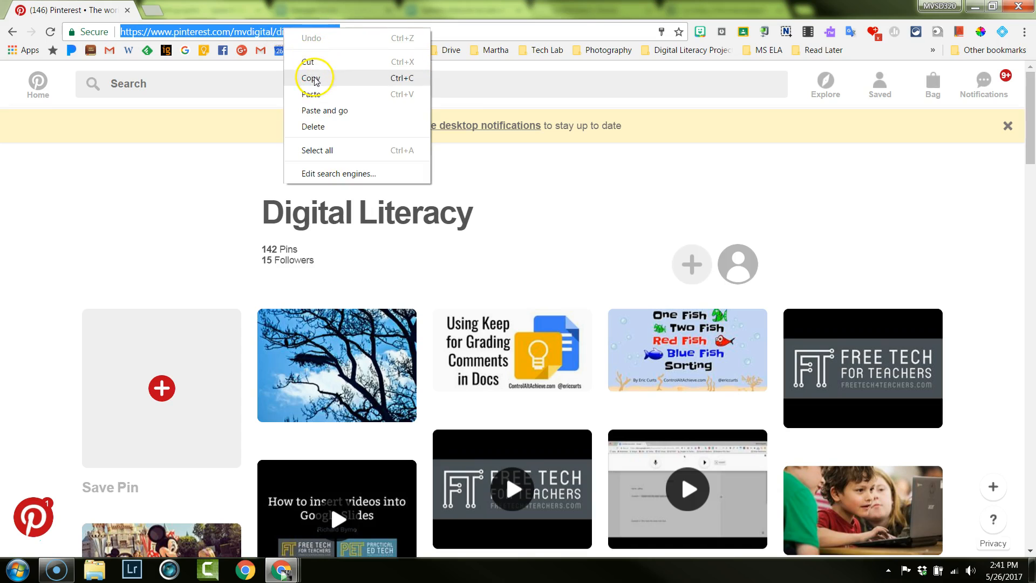
left_click(311, 78)
left_click_drag(63, 12, 1035, 32)
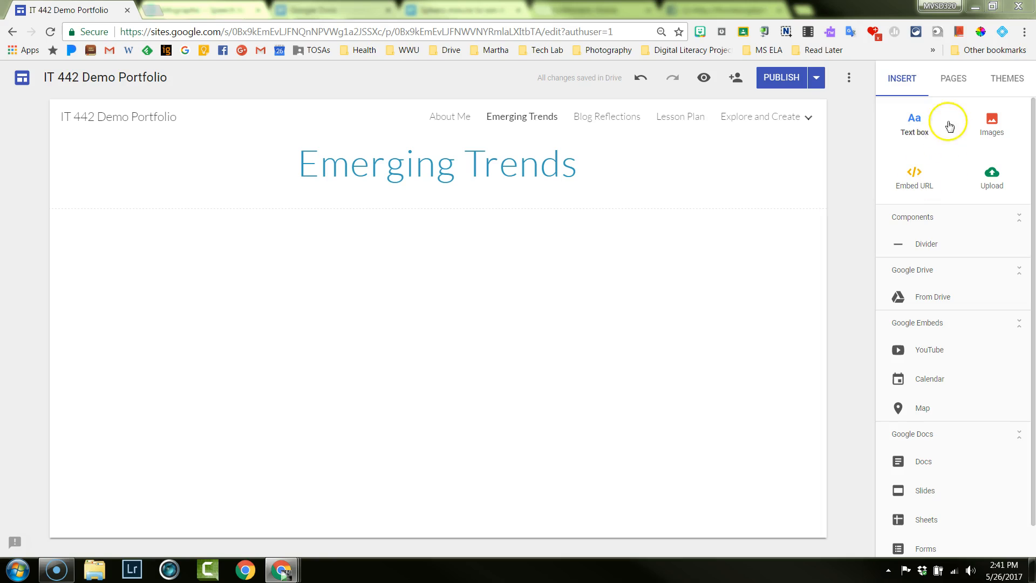
- Insert a text box on the Emerging Trends page and paste the Pinterest board address into it
left_click(915, 127)
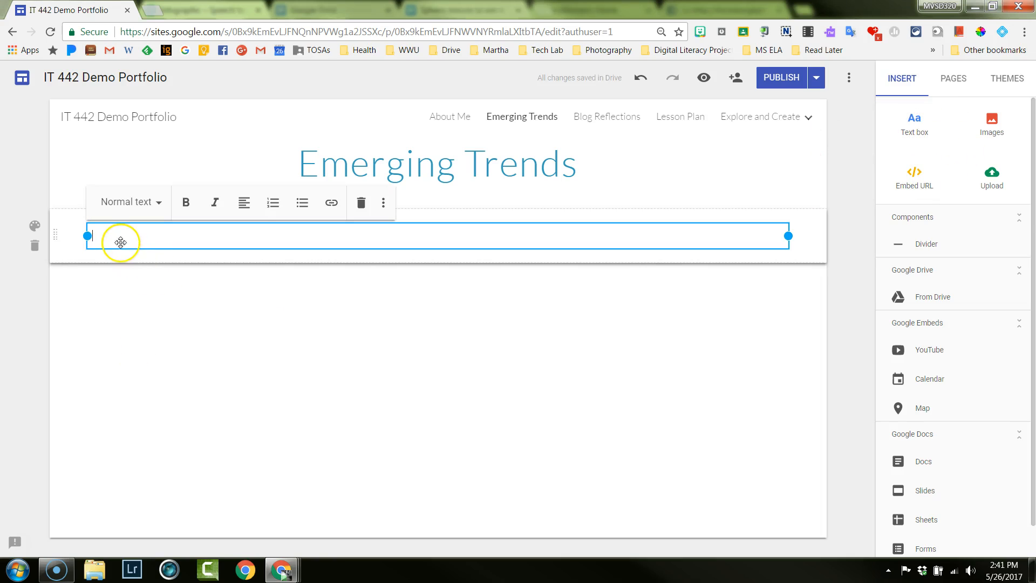
right_click(119, 238)
left_click(169, 321)
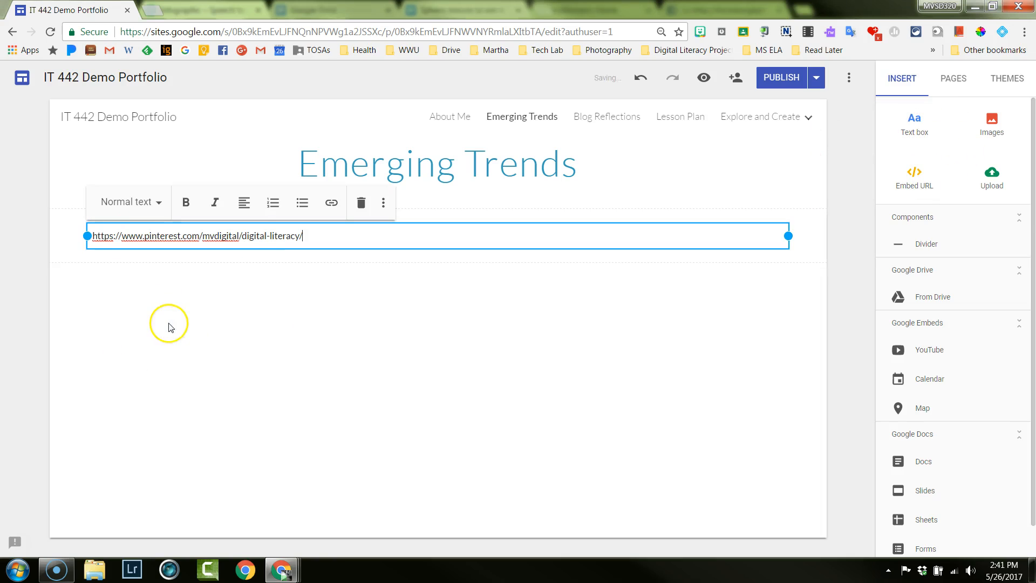
- Turn the pasted Pinterest address into a clickable link
left_click_drag(321, 238, 92, 235)
key("ctrl+c")
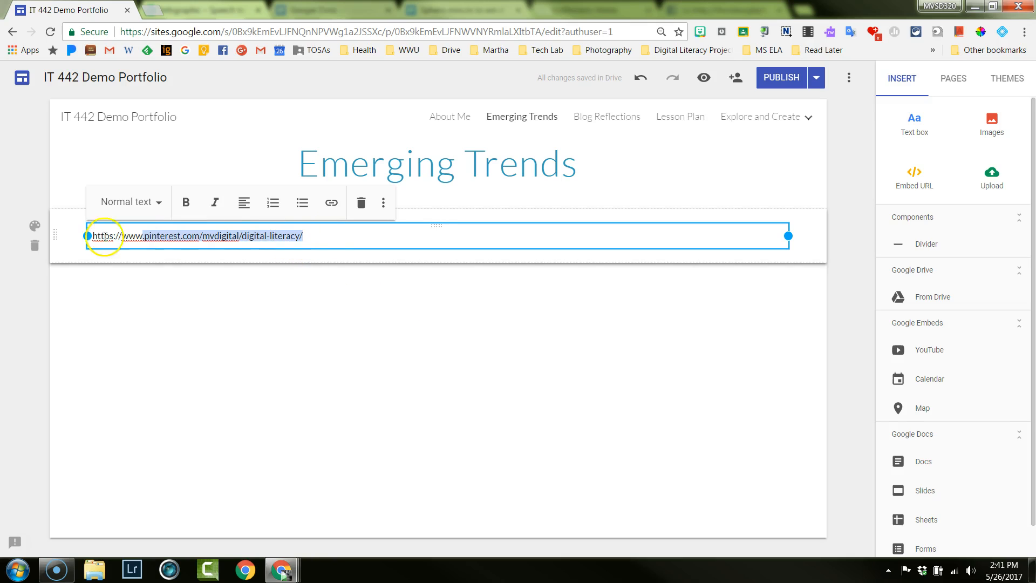
left_click(331, 202)
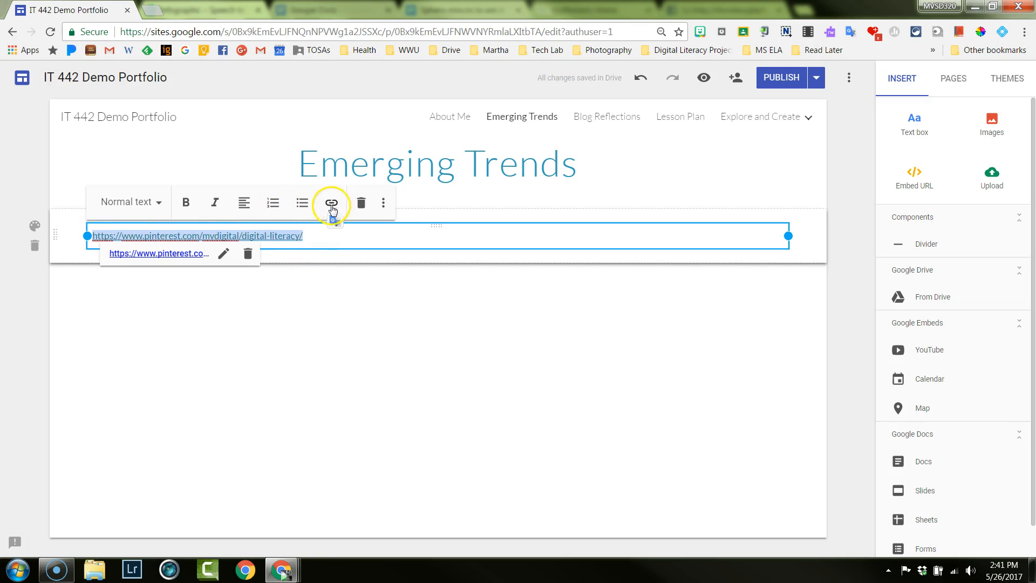
left_click(441, 353)
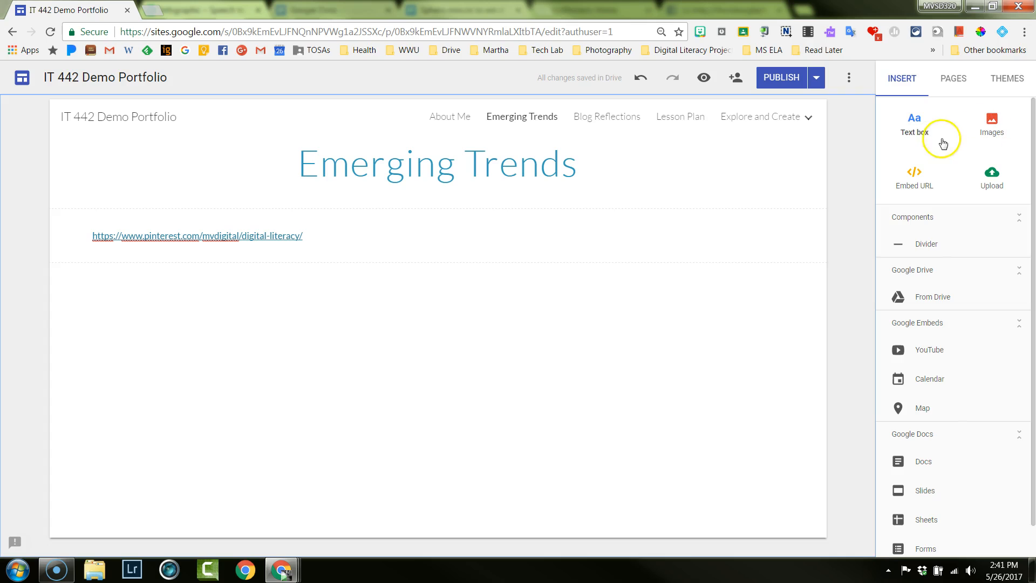
- Add a second text box containing a link labelled "Digital Literacy Pinterest Board" that points to the copied Pinterest address
left_click(919, 135)
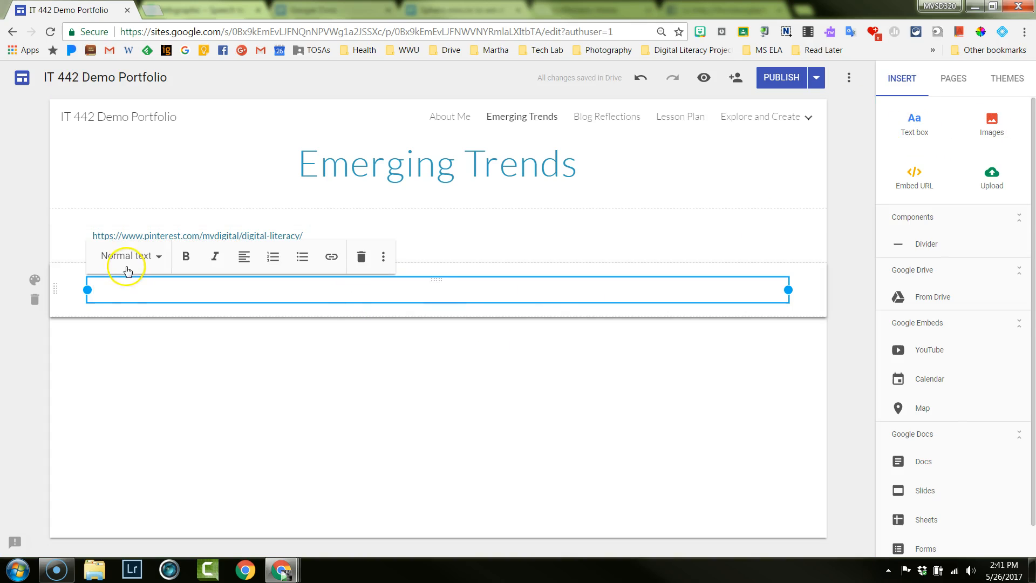
left_click(331, 257)
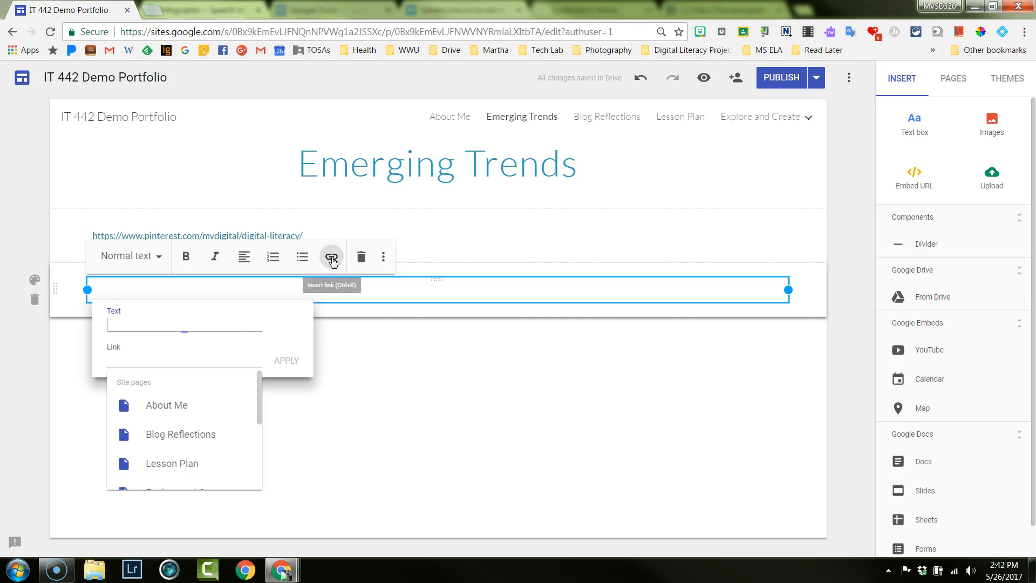
left_click(125, 324)
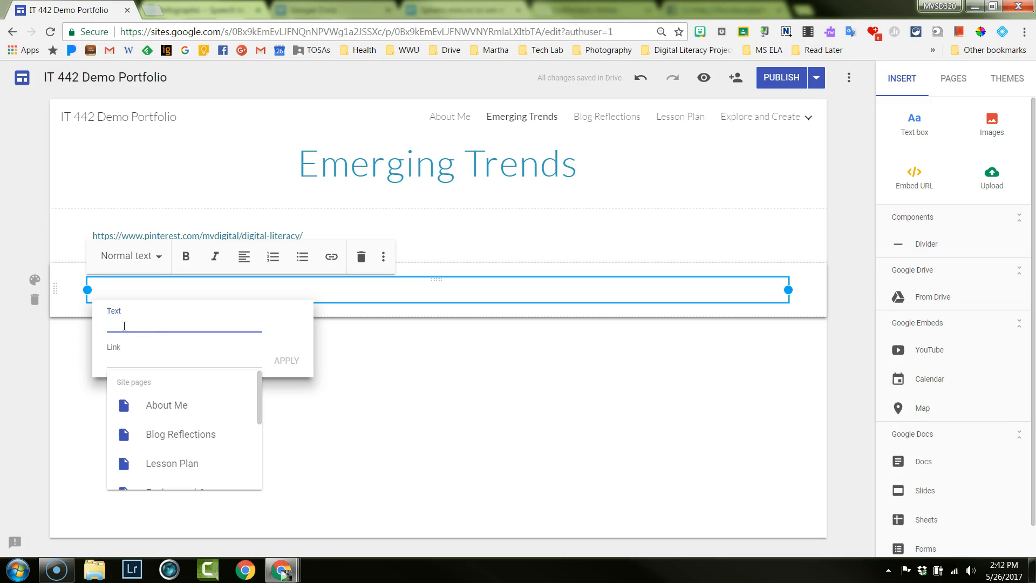
type("Digital Literacy Pinterest Board")
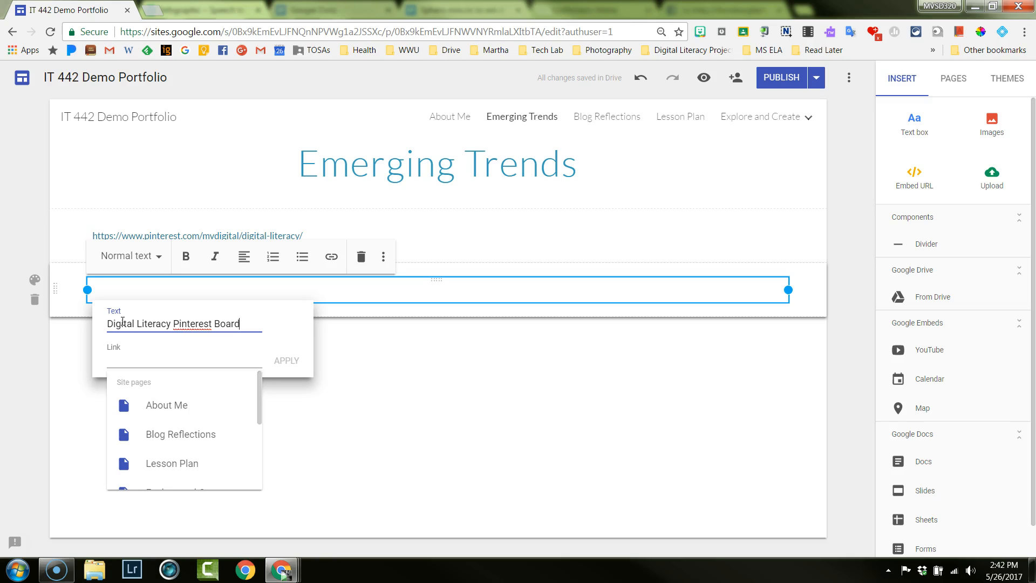
left_click(121, 358)
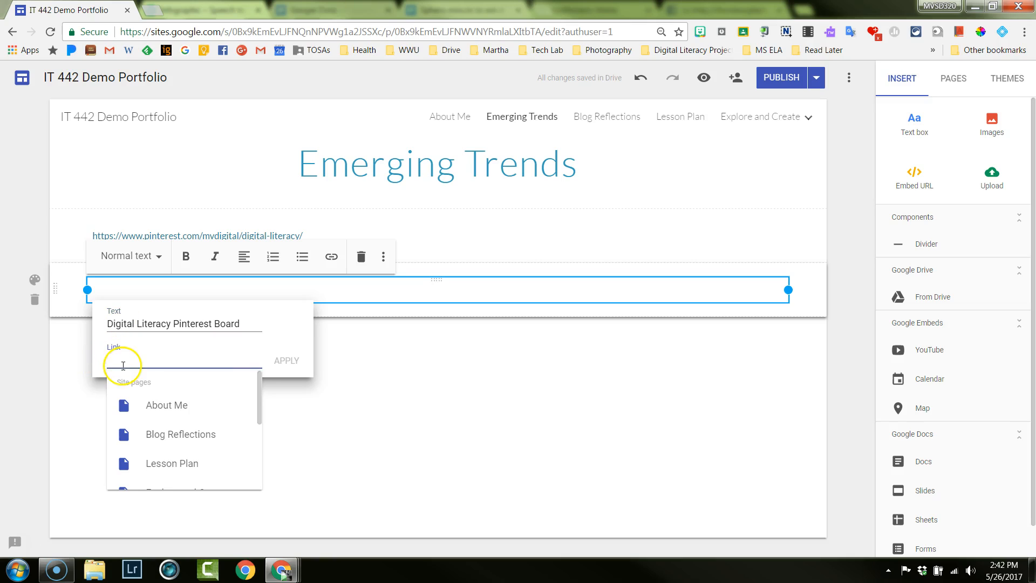
right_click(122, 363)
left_click(153, 231)
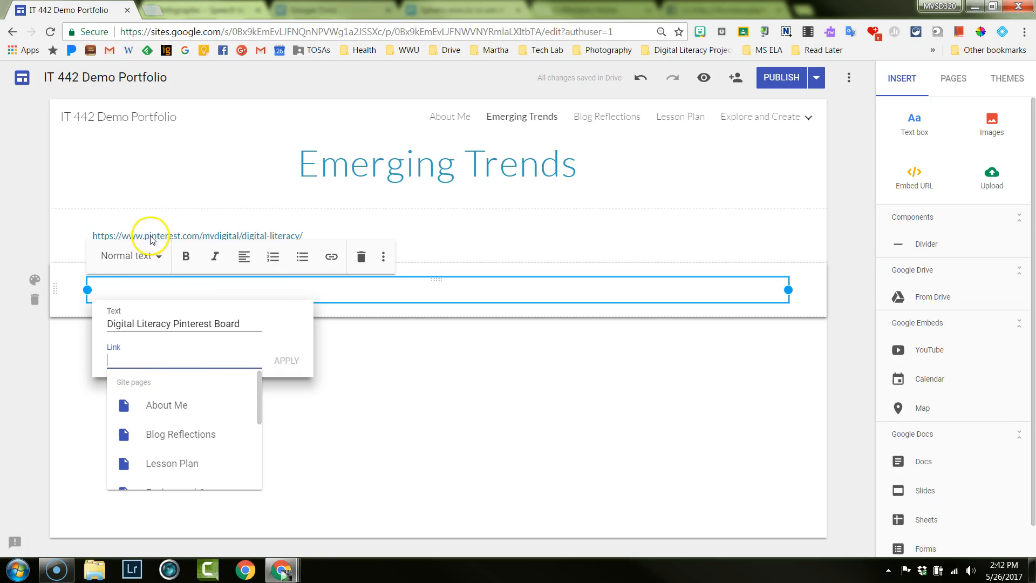
left_click(286, 360)
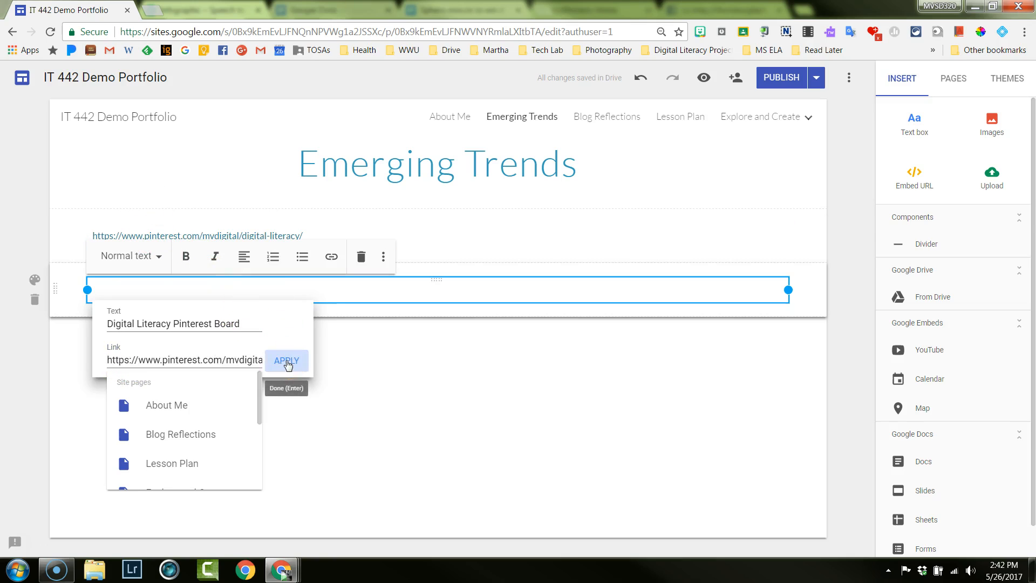
left_click(371, 373)
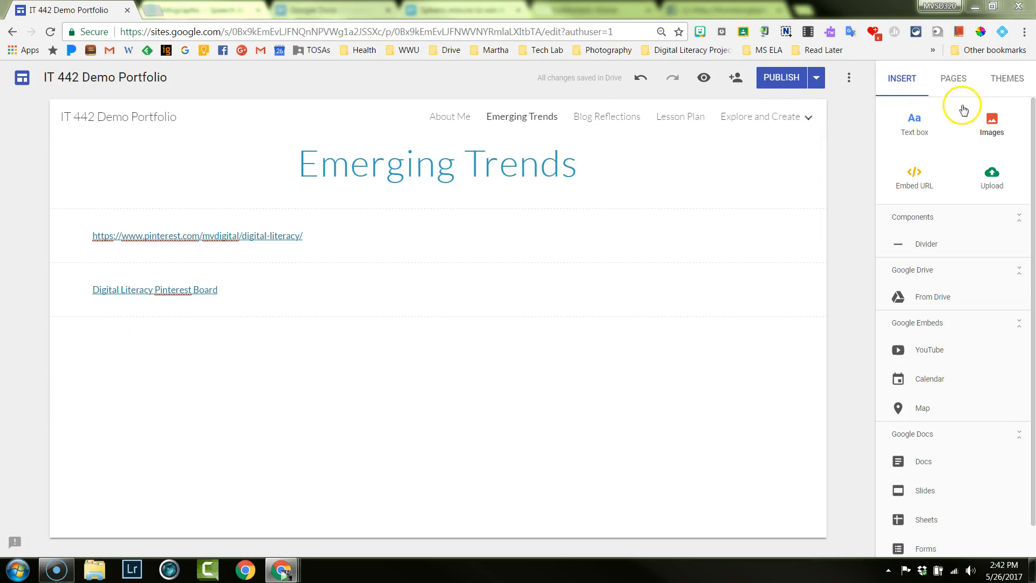
- Insert a third text box below the Pinterest links and paste the Google Forms address into it
left_click_drag(1035, 11, 1035, 117)
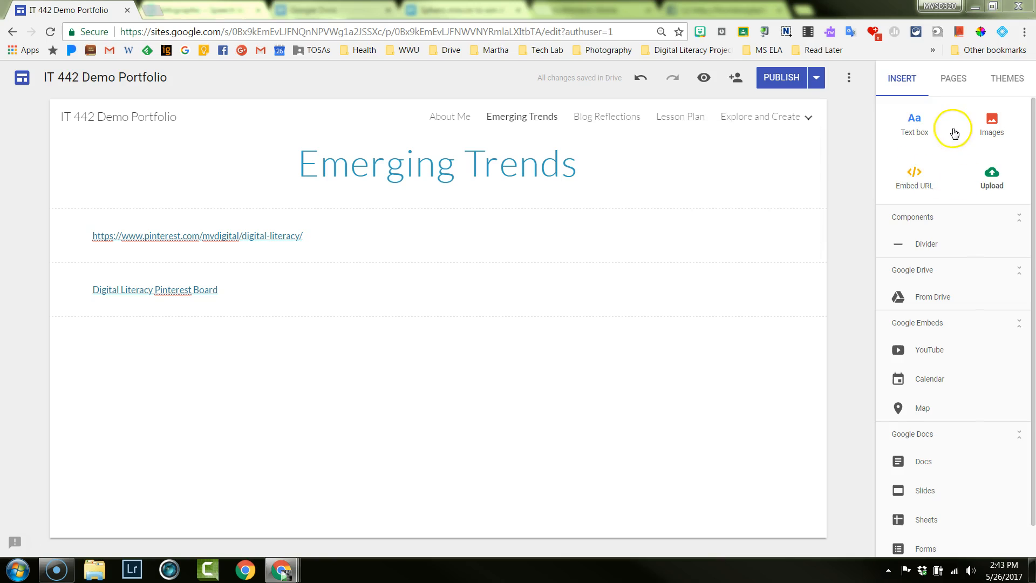
left_click(914, 122)
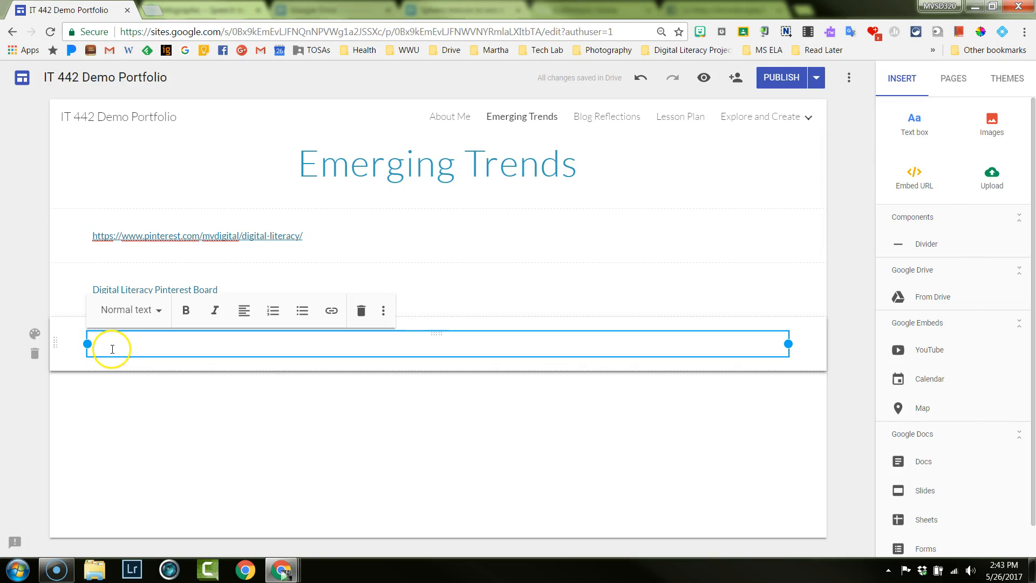
right_click(112, 349)
left_click(146, 395)
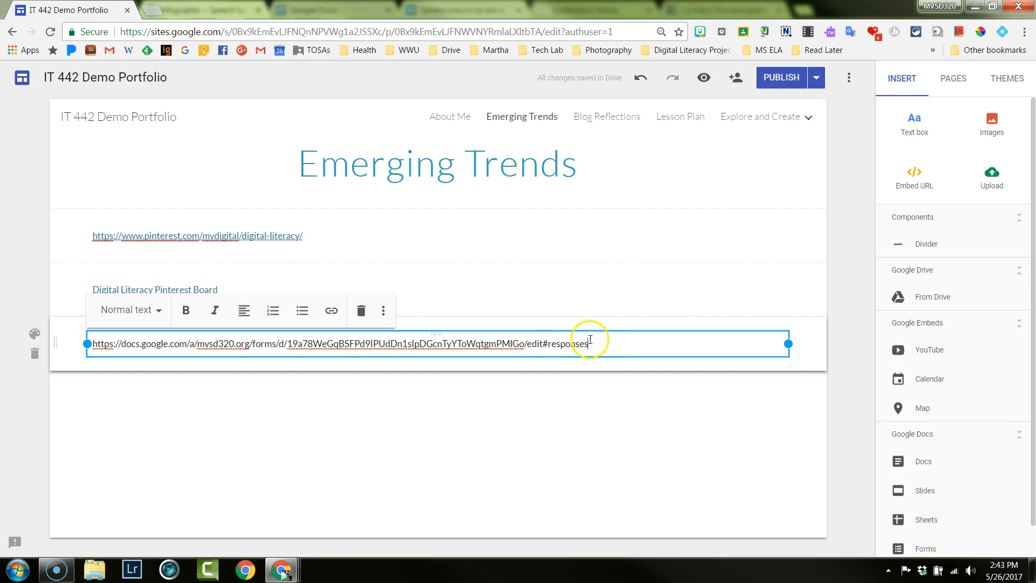
- Make the pasted Google Forms address a clickable link
key("ctrl+a")
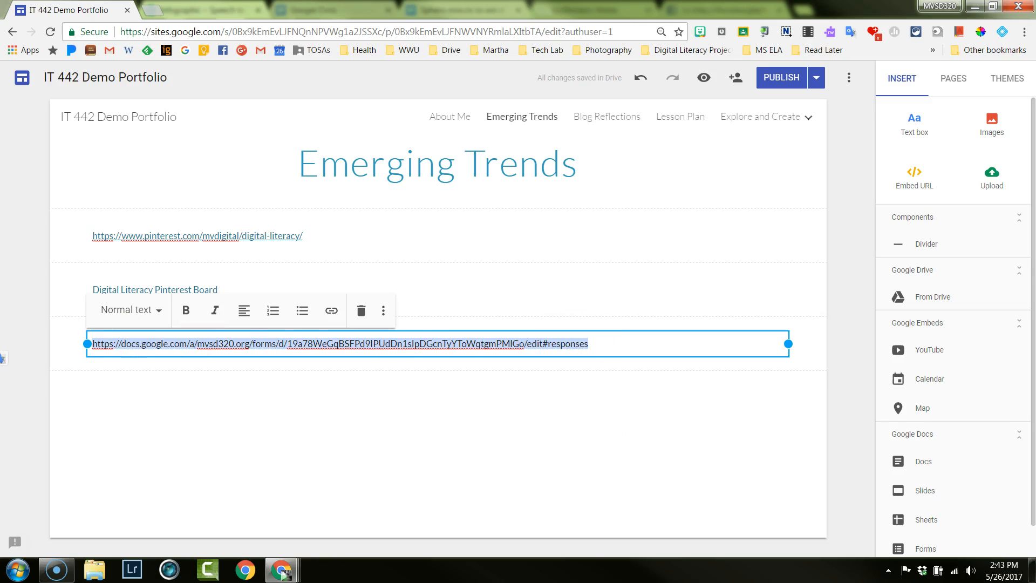
left_click(331, 310)
left_click(411, 427)
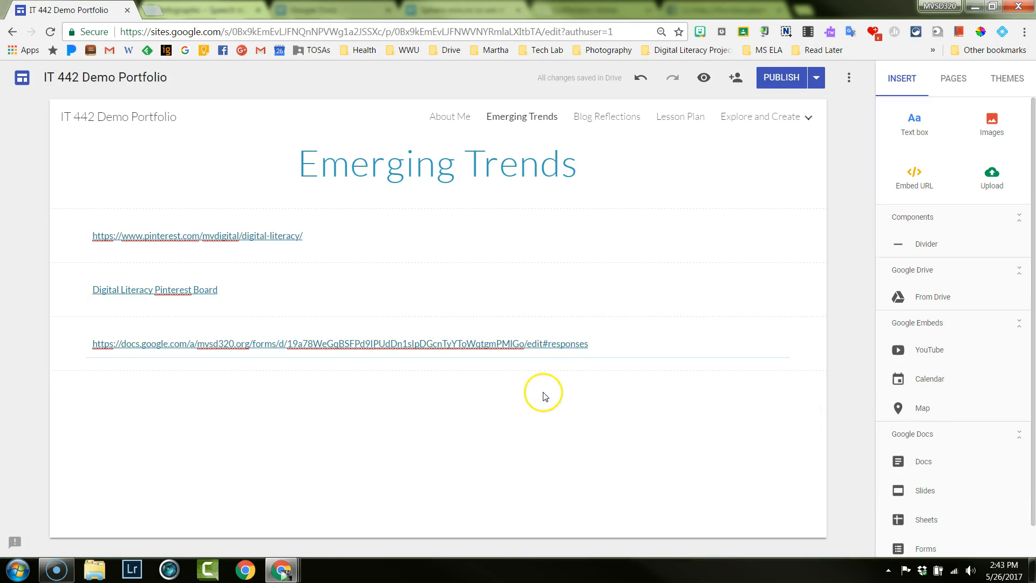
- Change the display text of the Google Forms link to "This is a demo", keeping its address
left_click(545, 344)
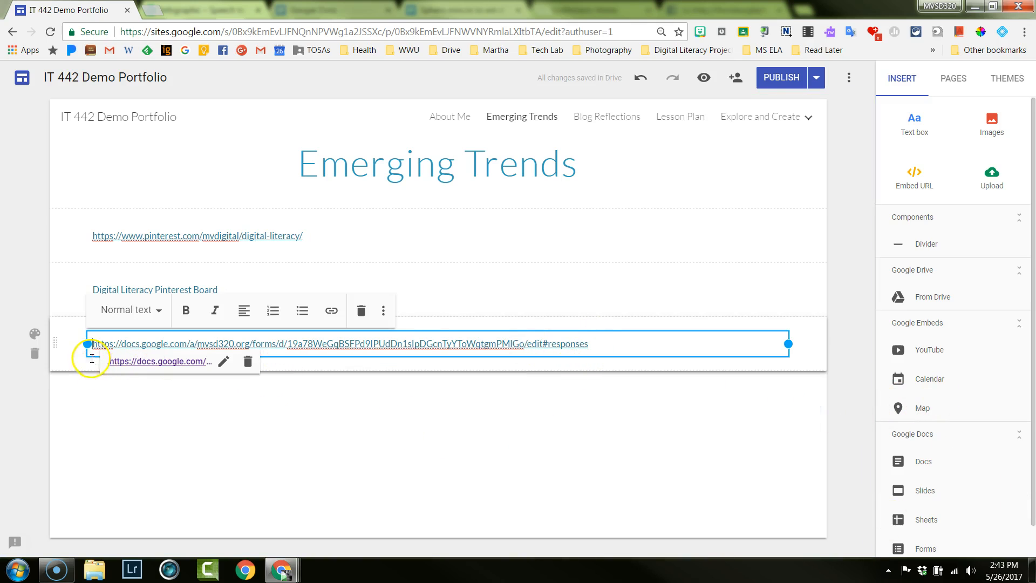
triple_click(590, 345)
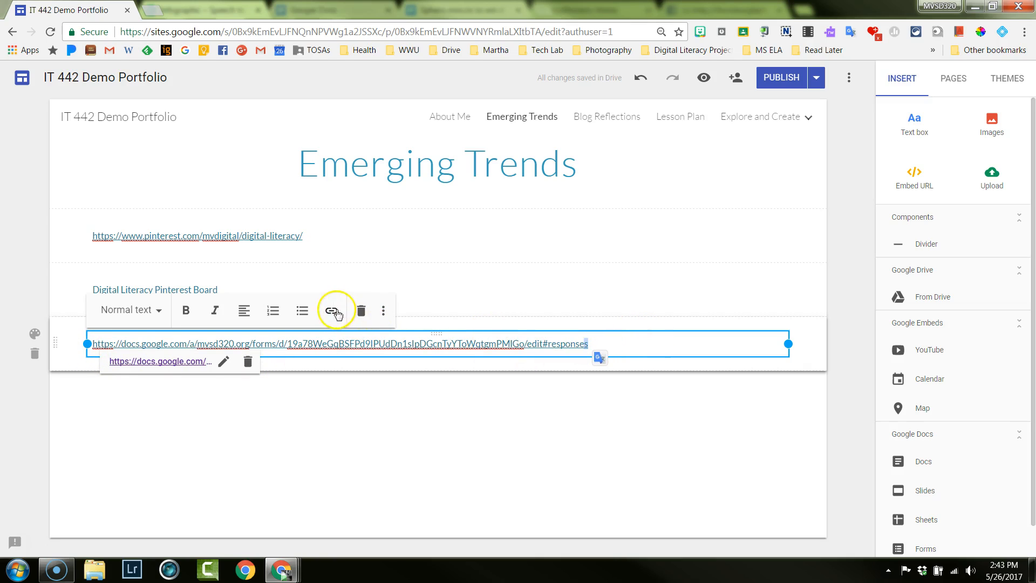
left_click(223, 362)
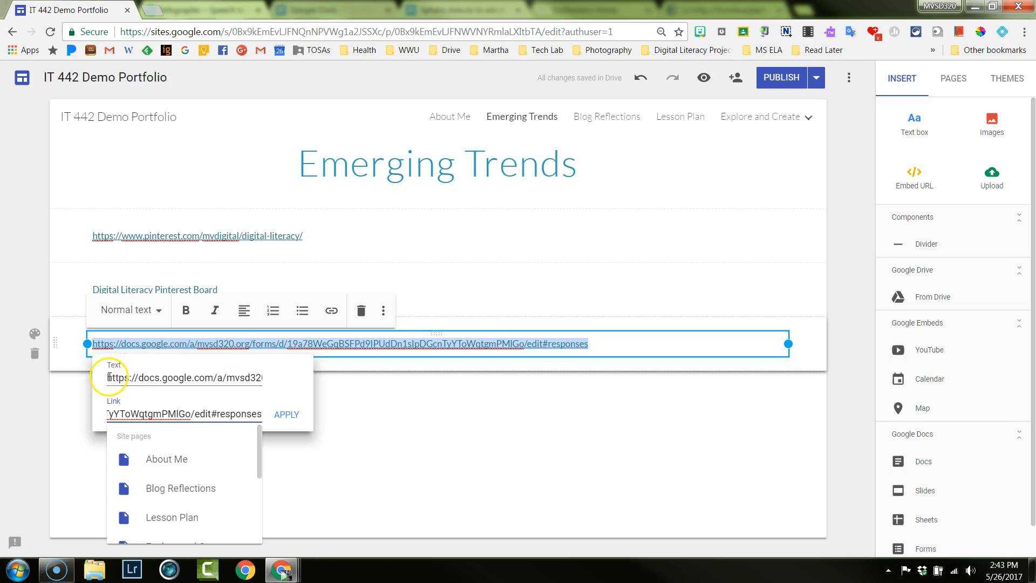
left_click_drag(108, 378, 295, 385)
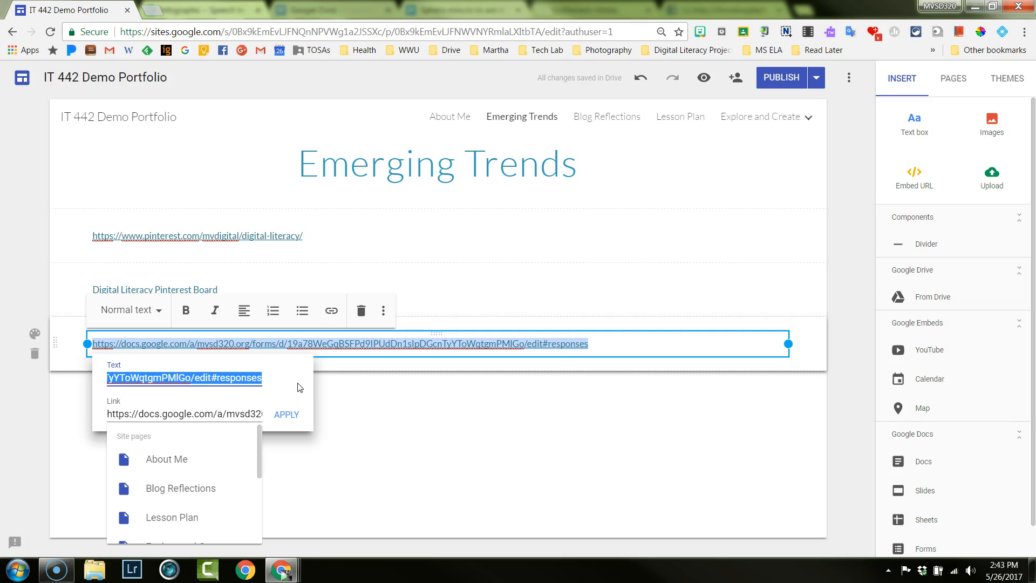
type("This is a")
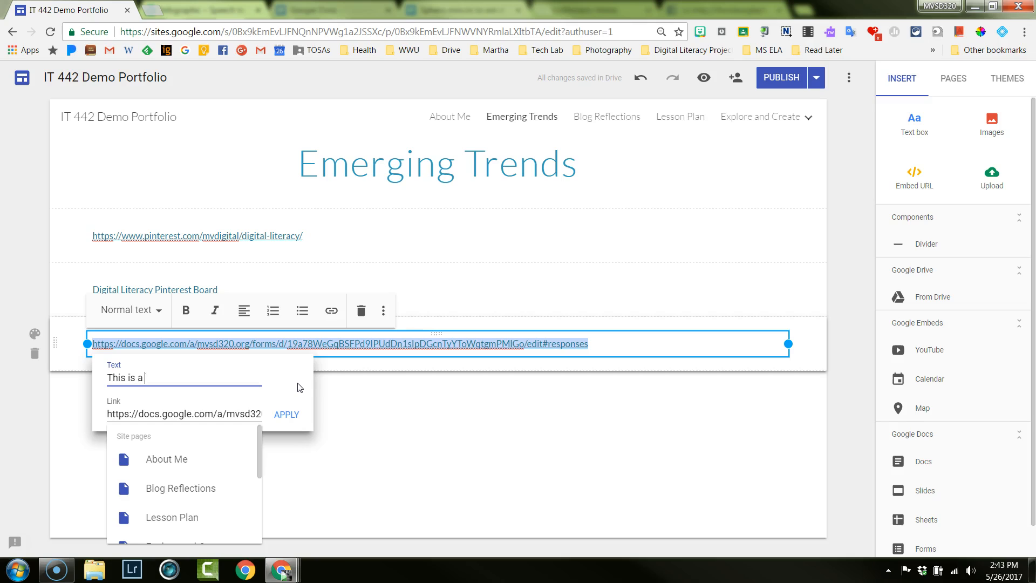
type(" demo")
left_click(285, 413)
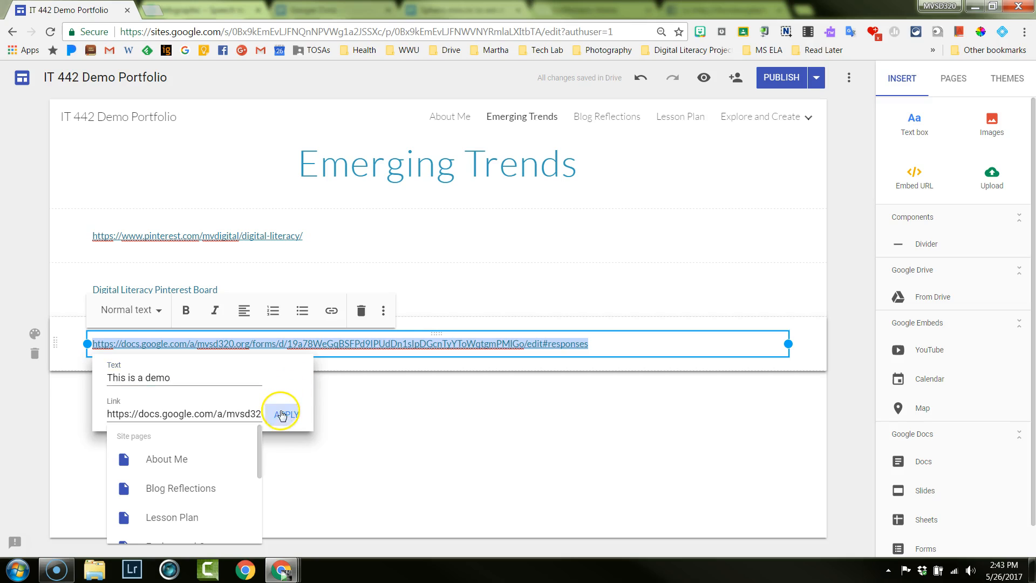
left_click(287, 417)
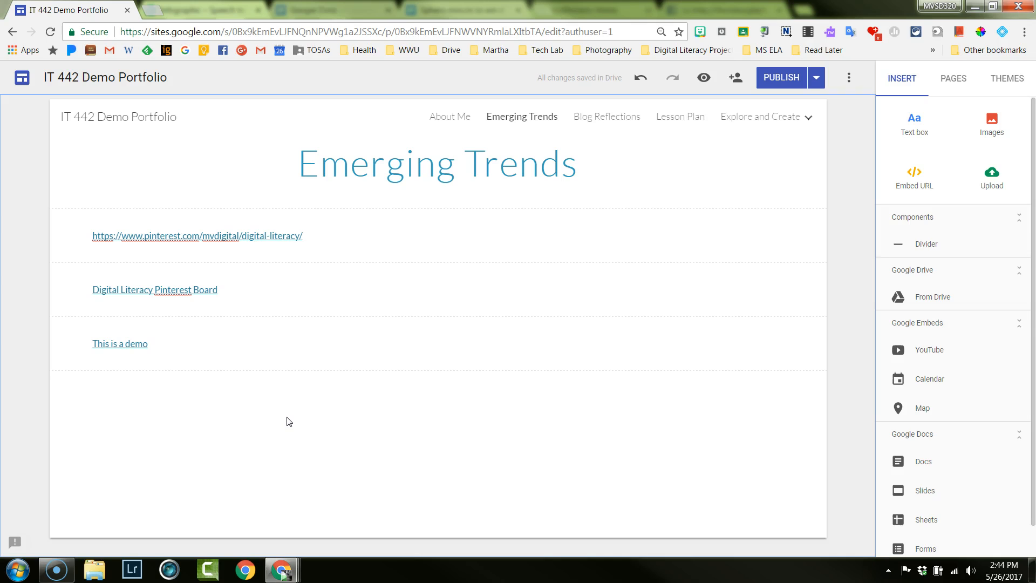
- Try to embed the Digital Portfolio Check In form on the page from its copied URL
right_click(190, 420)
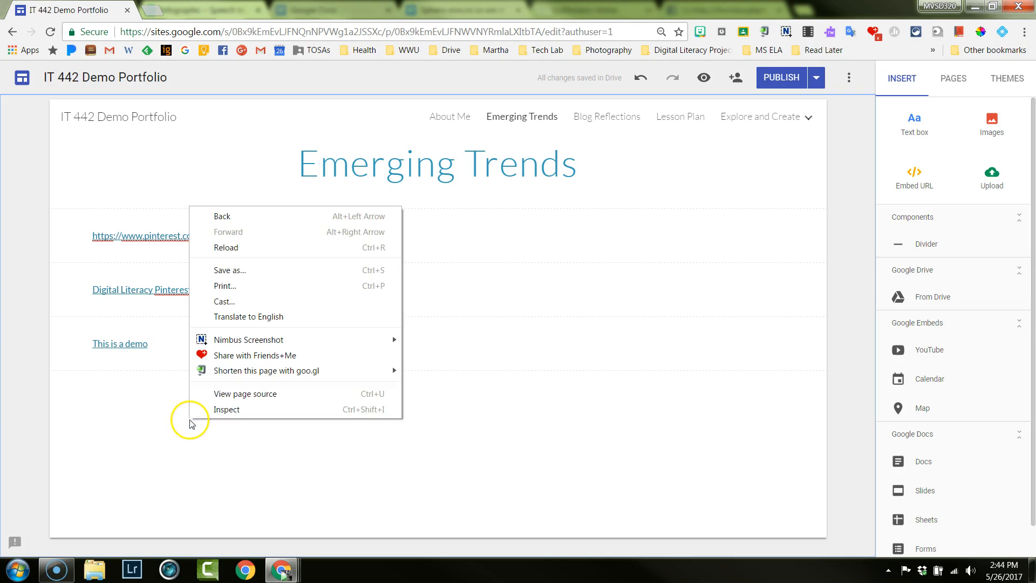
left_click(751, 332)
left_click(917, 182)
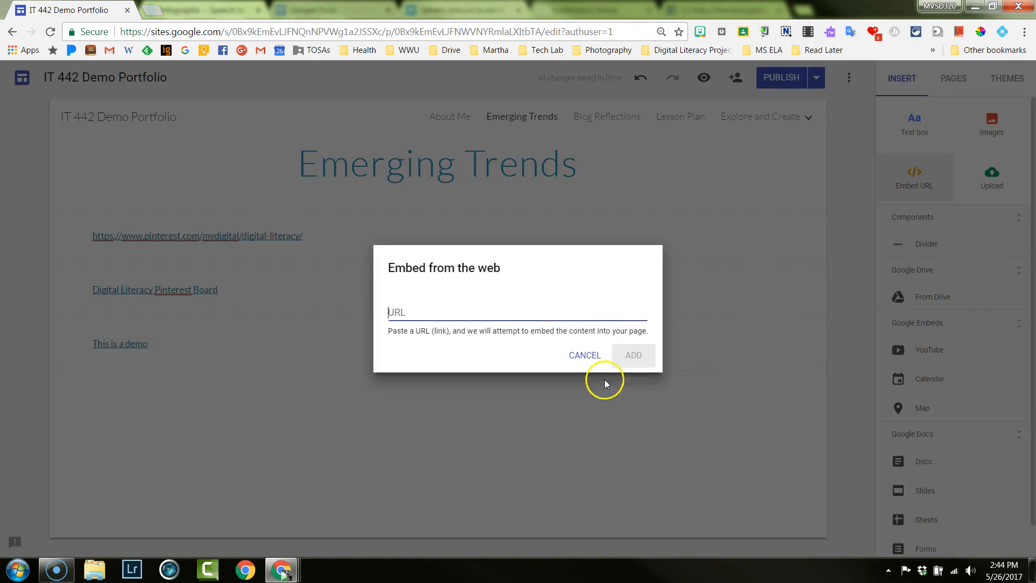
right_click(425, 305)
left_click(457, 388)
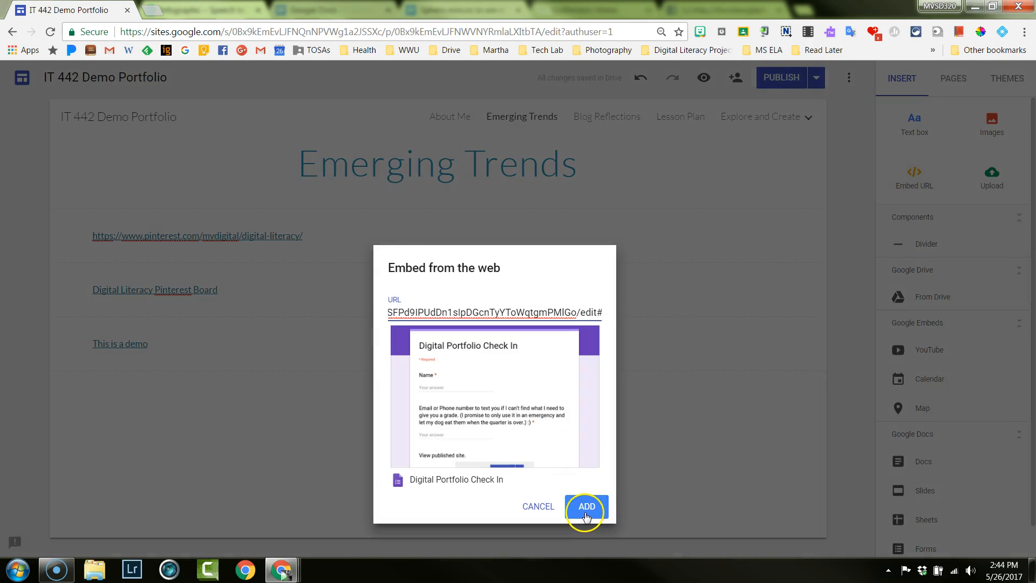
left_click(538, 505)
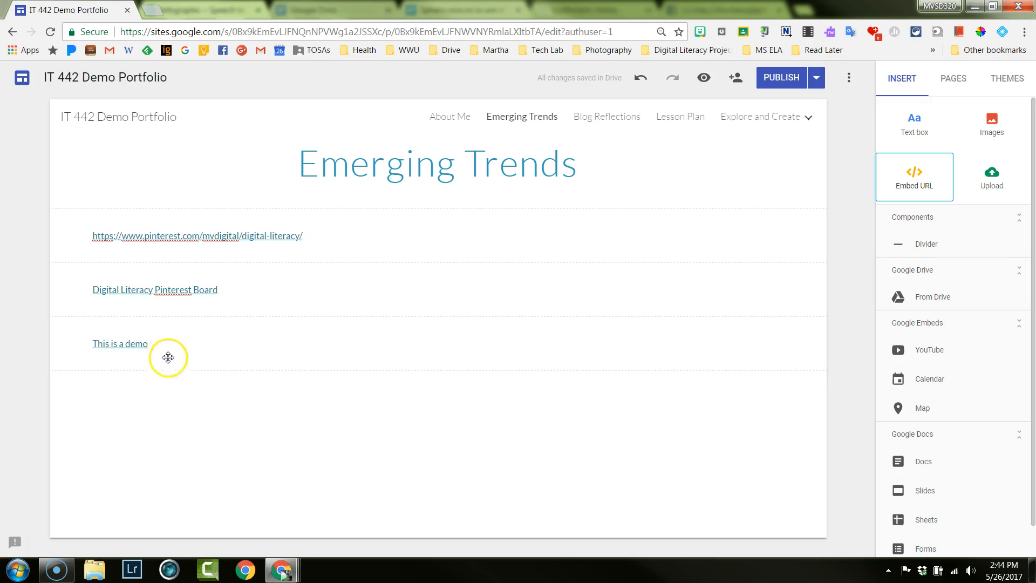
left_click(259, 340)
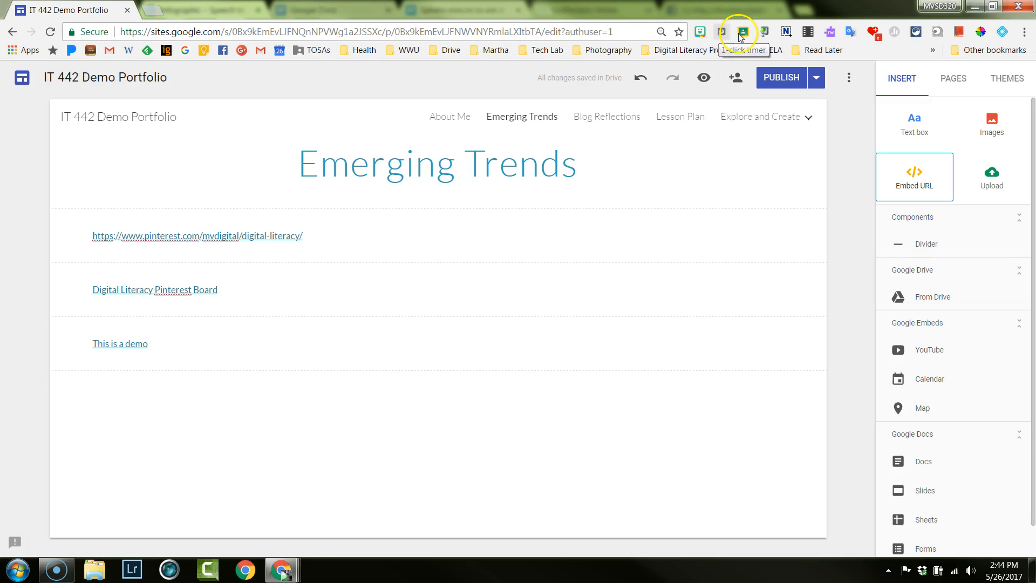
left_click(766, 38)
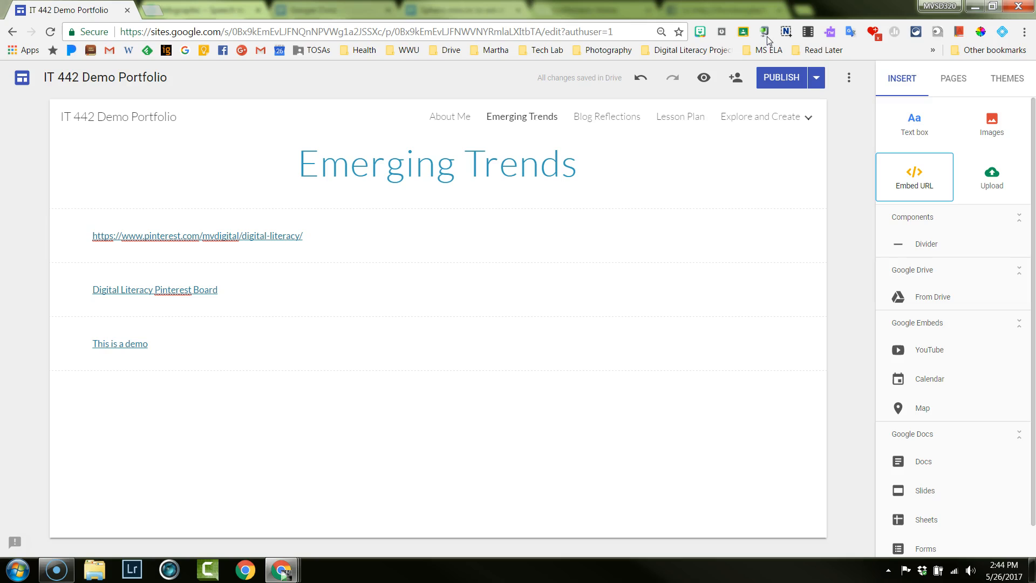
left_click(768, 40)
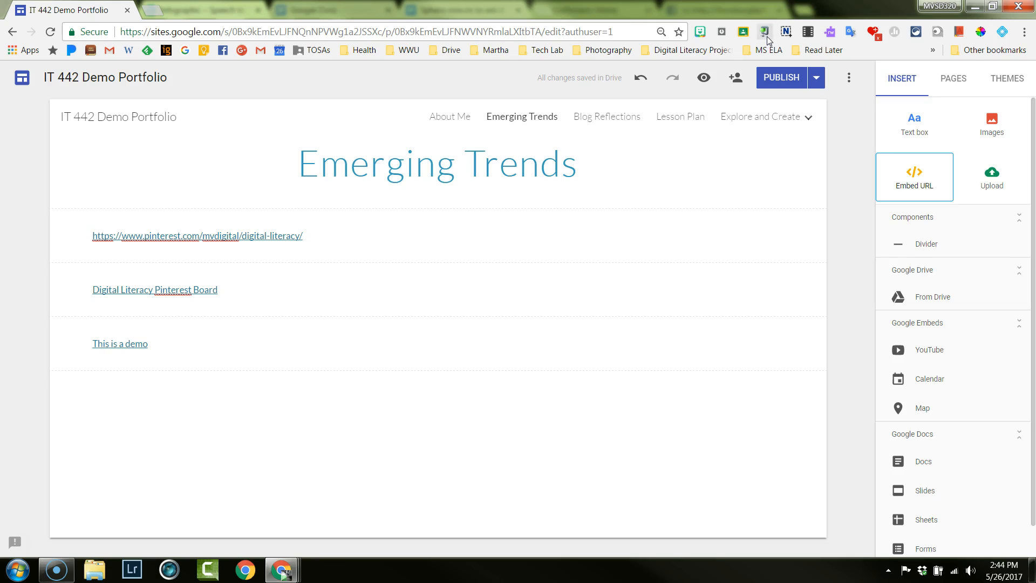